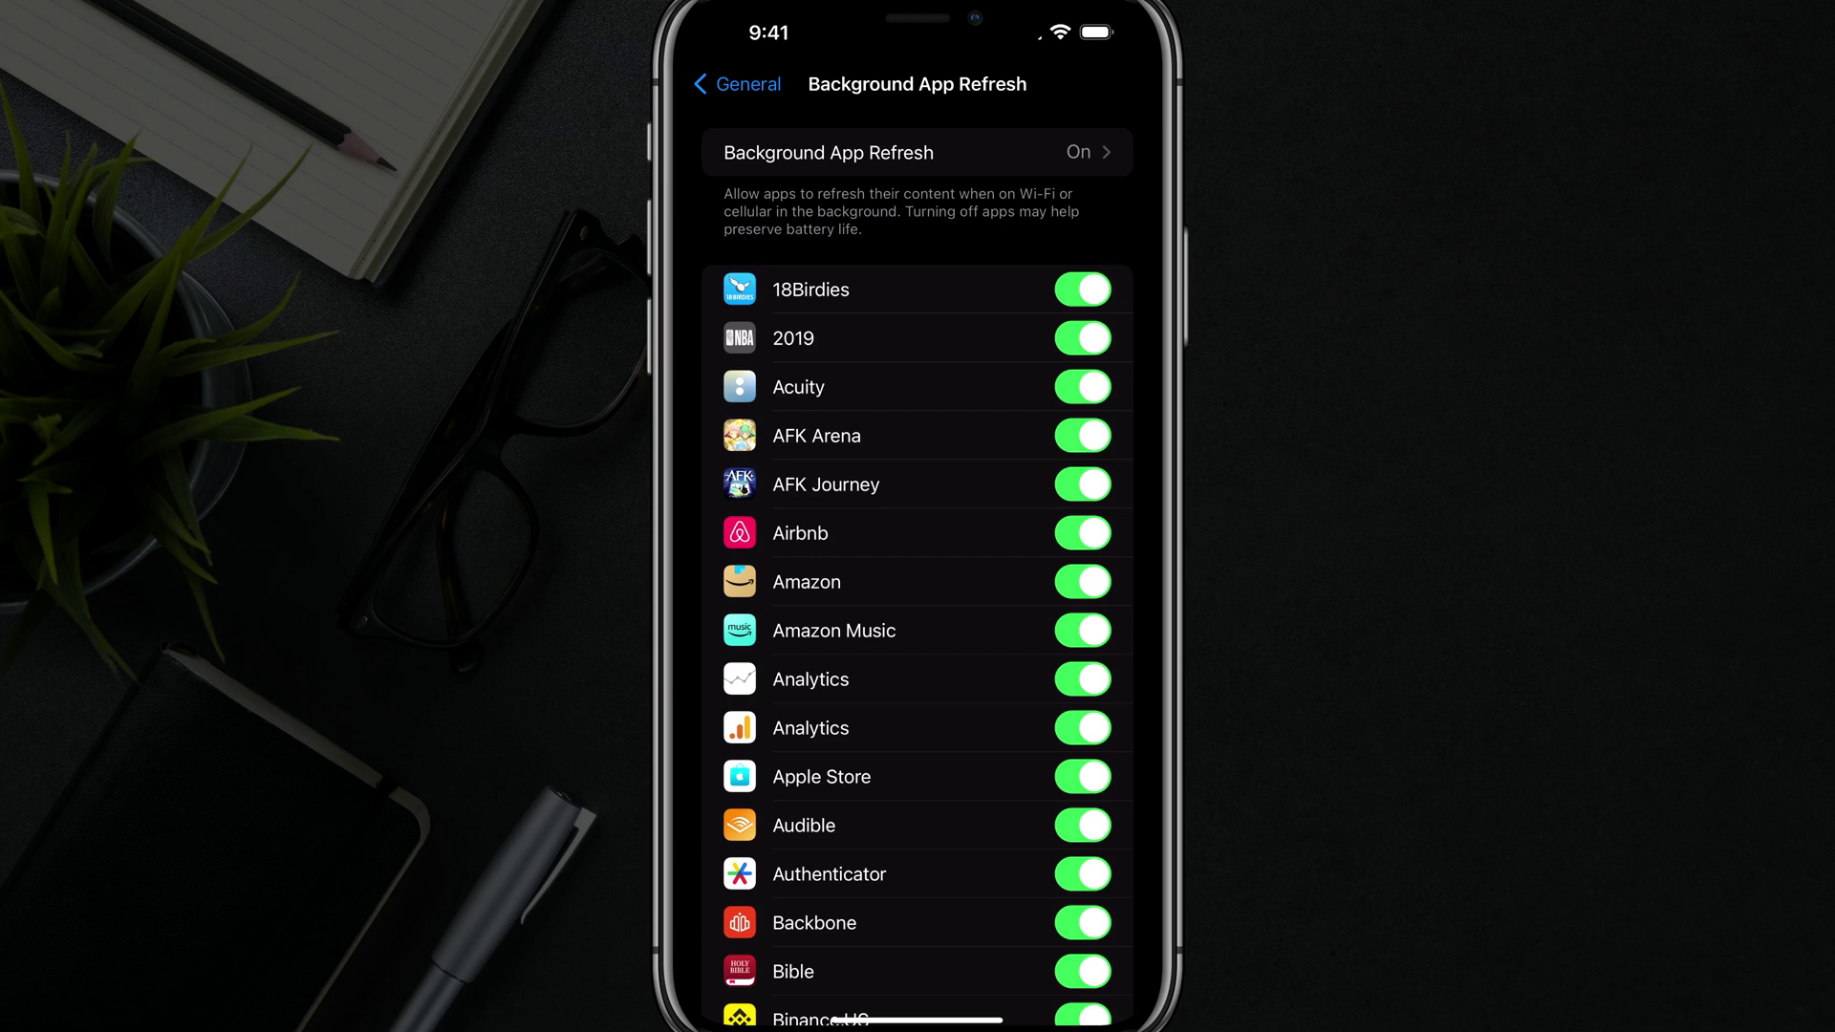
Switch off background app refresh for Amazon, Clips and Disney+
click(1082, 581)
scroll(918, 573, down, 5)
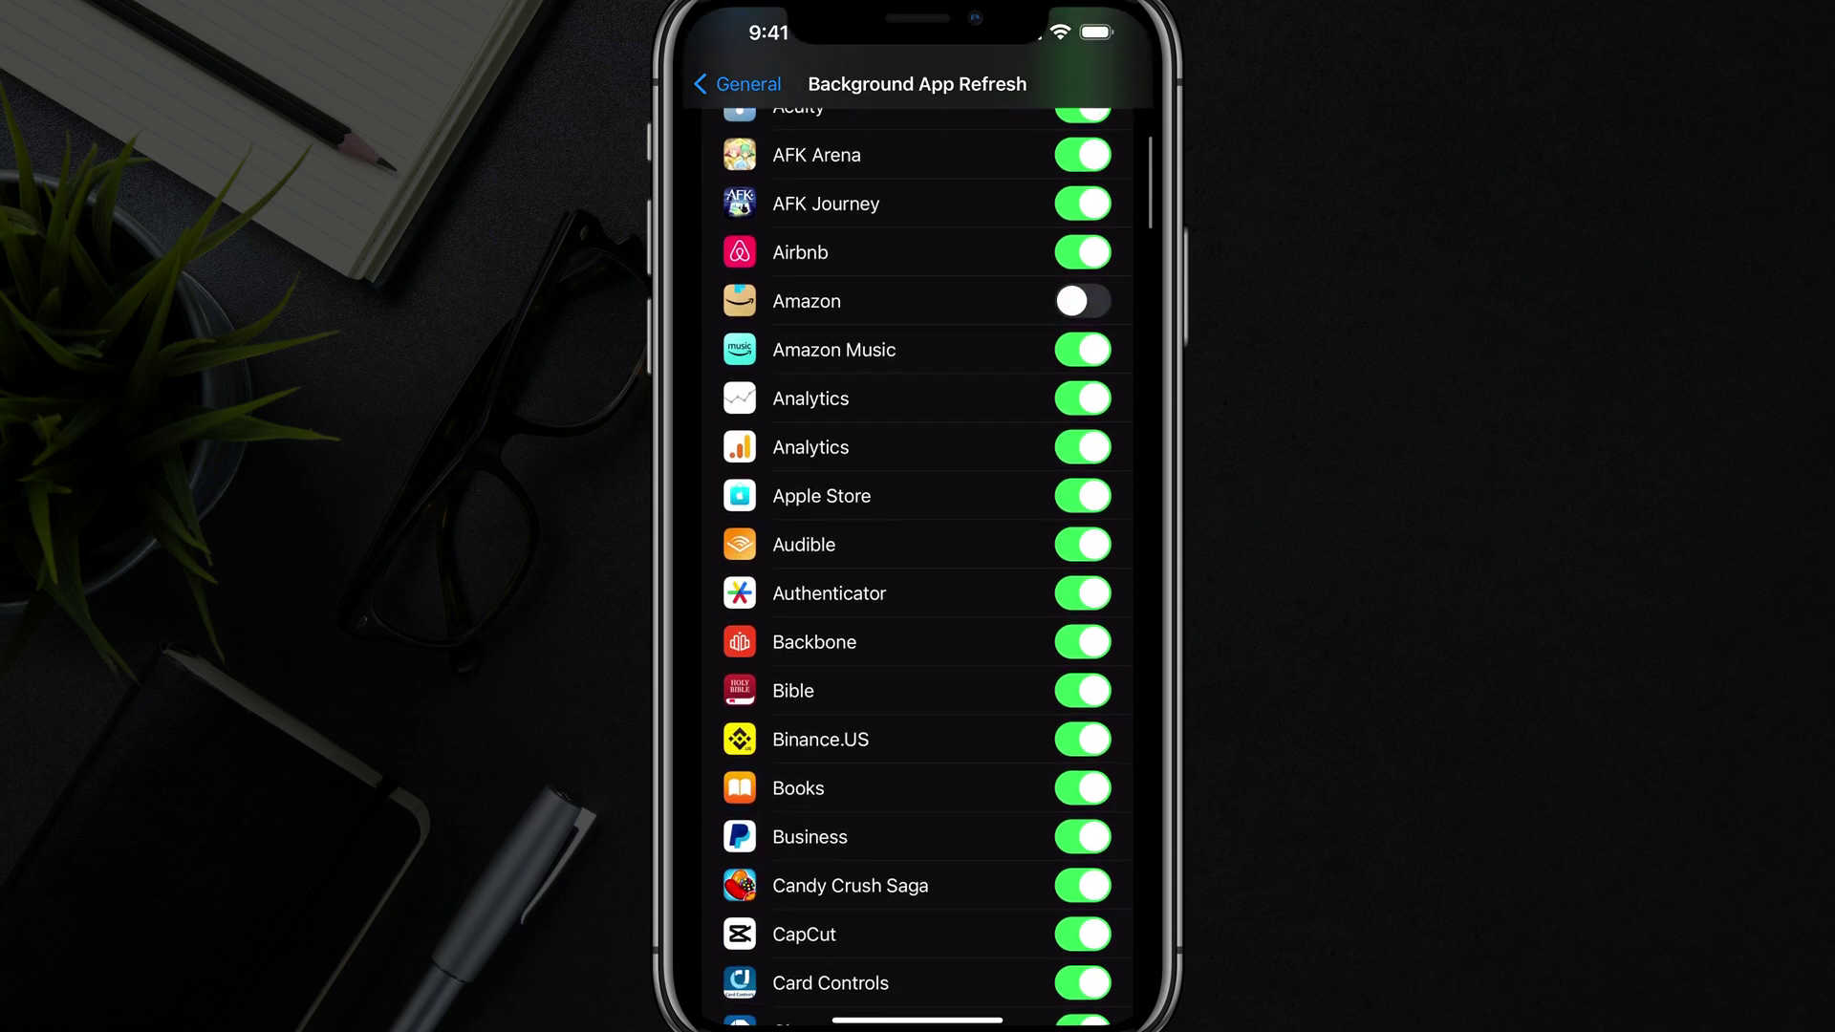
scroll(918, 574, down, 3)
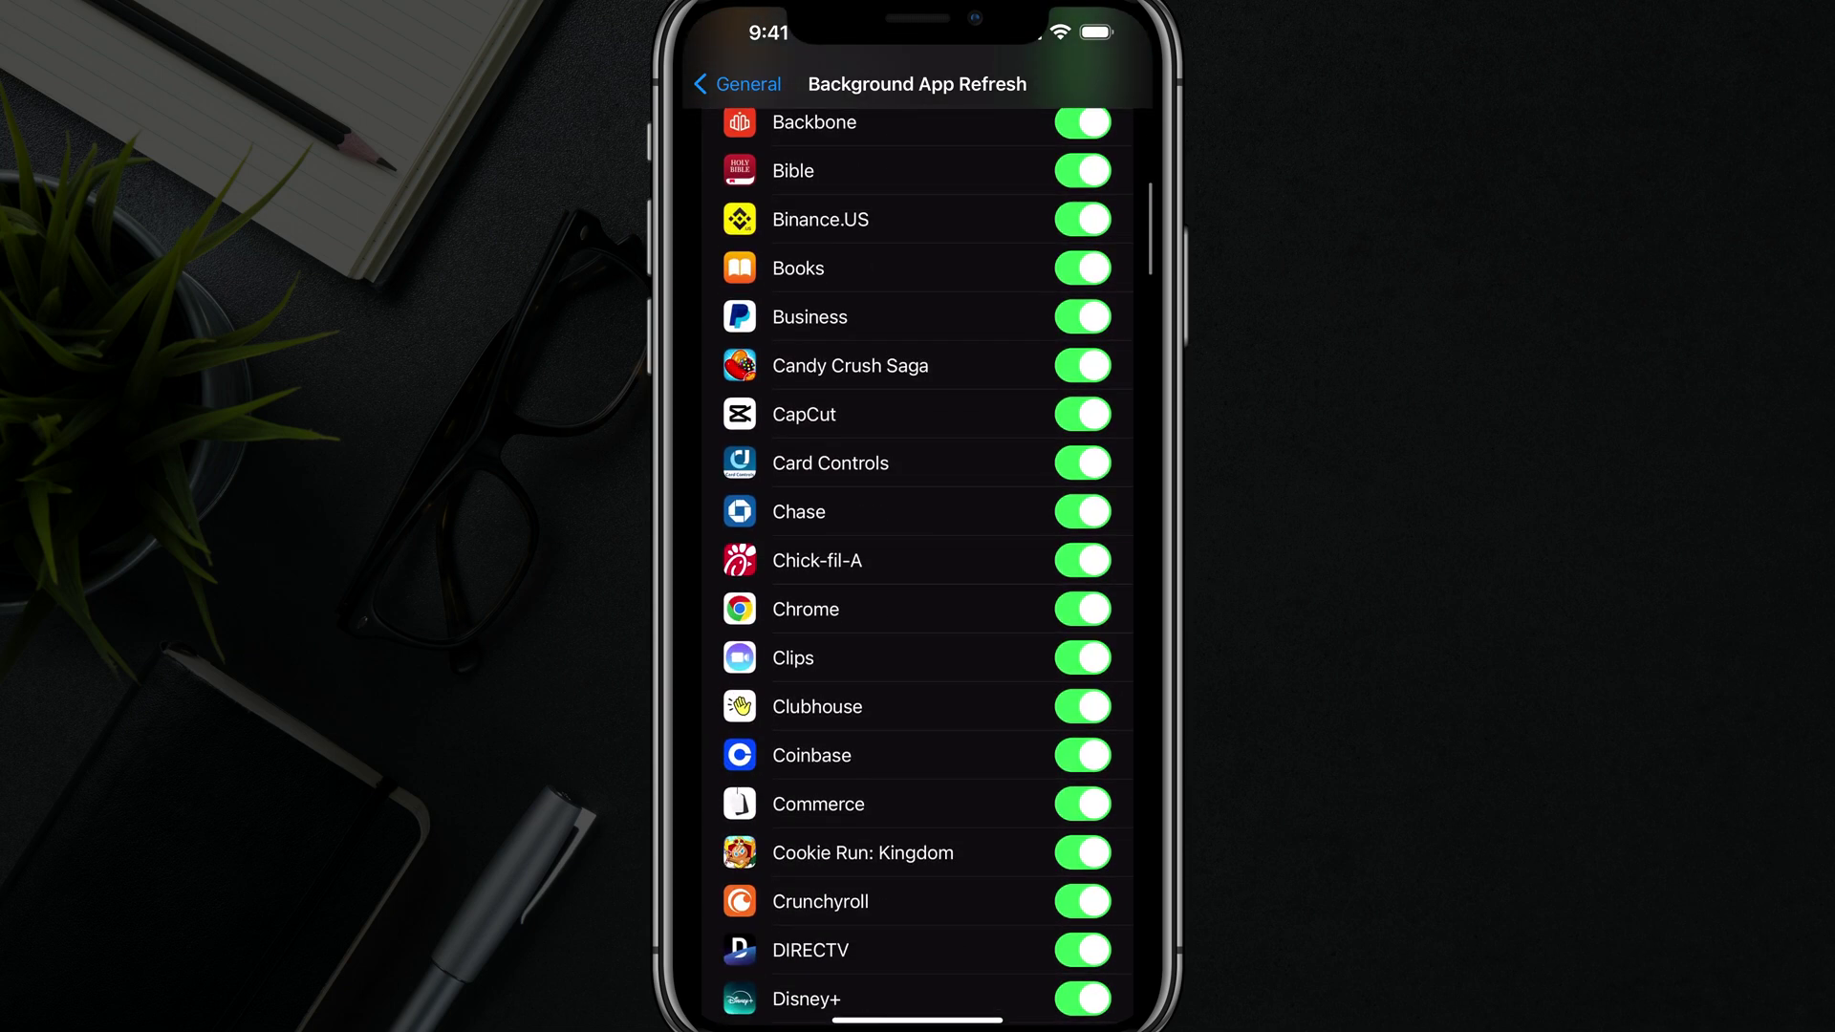
click(1082, 658)
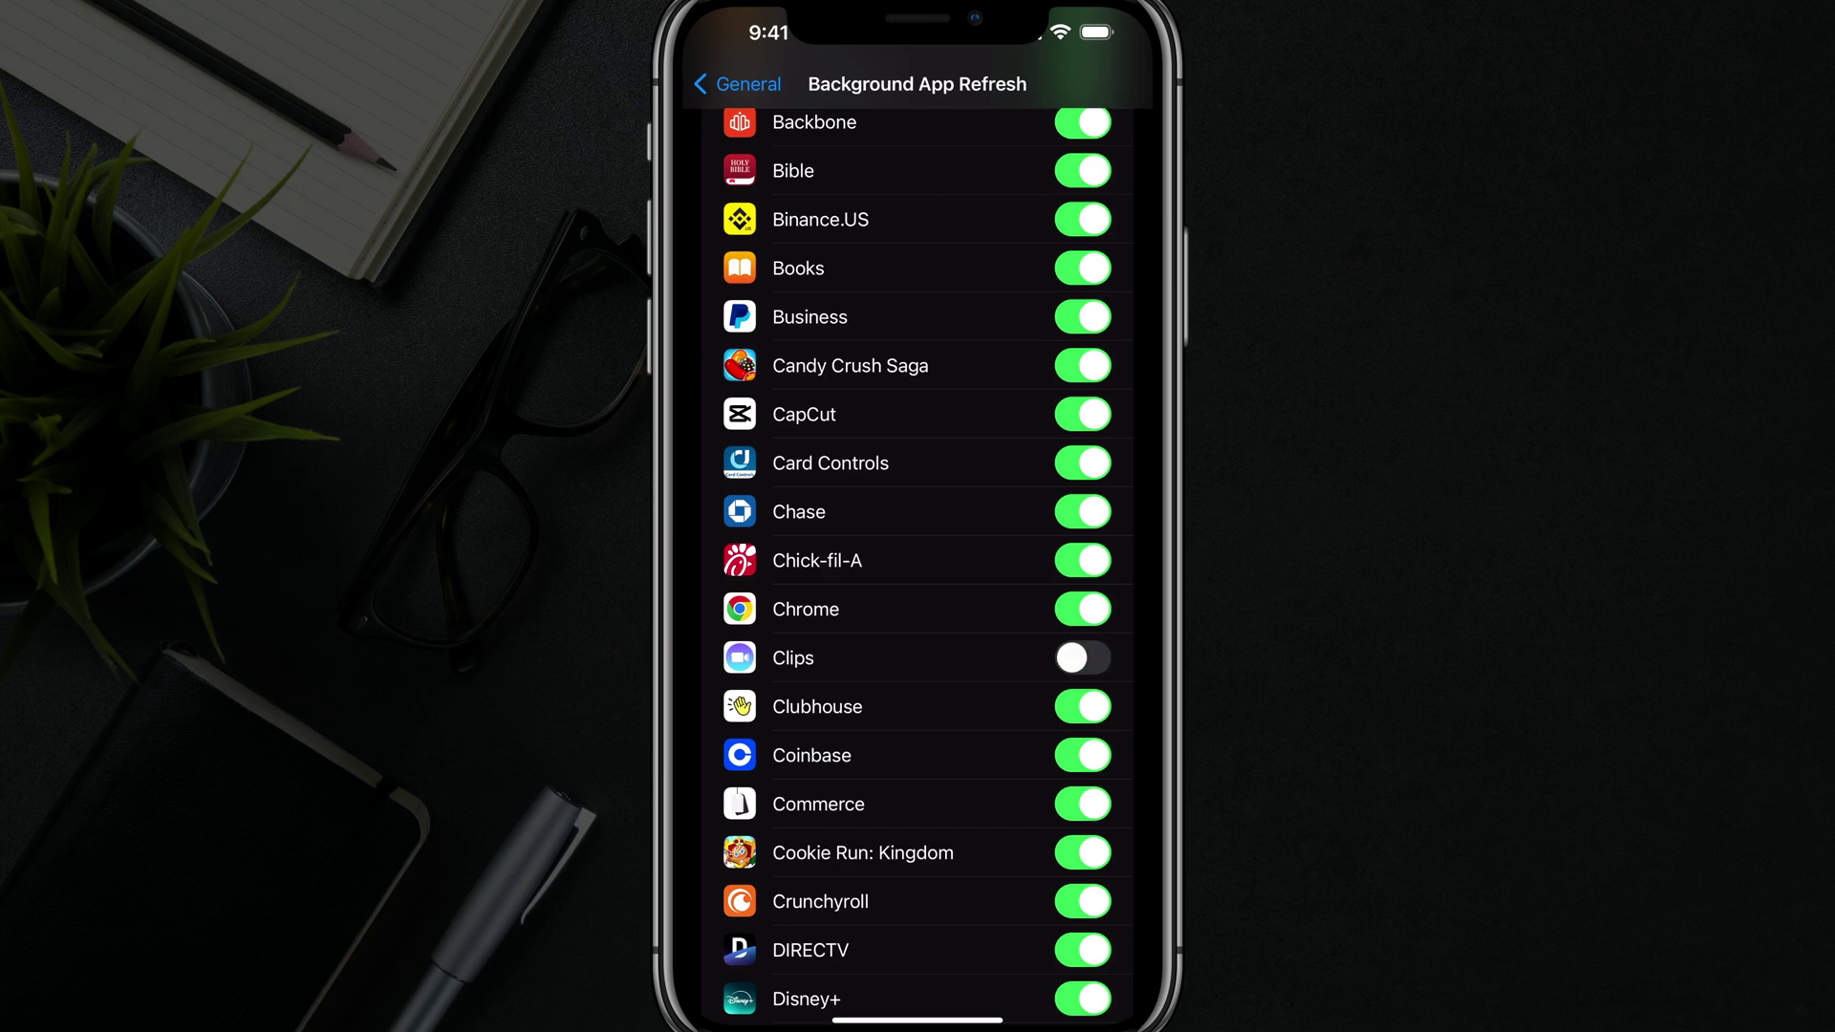
scroll(917, 573, down, 3)
click(1083, 710)
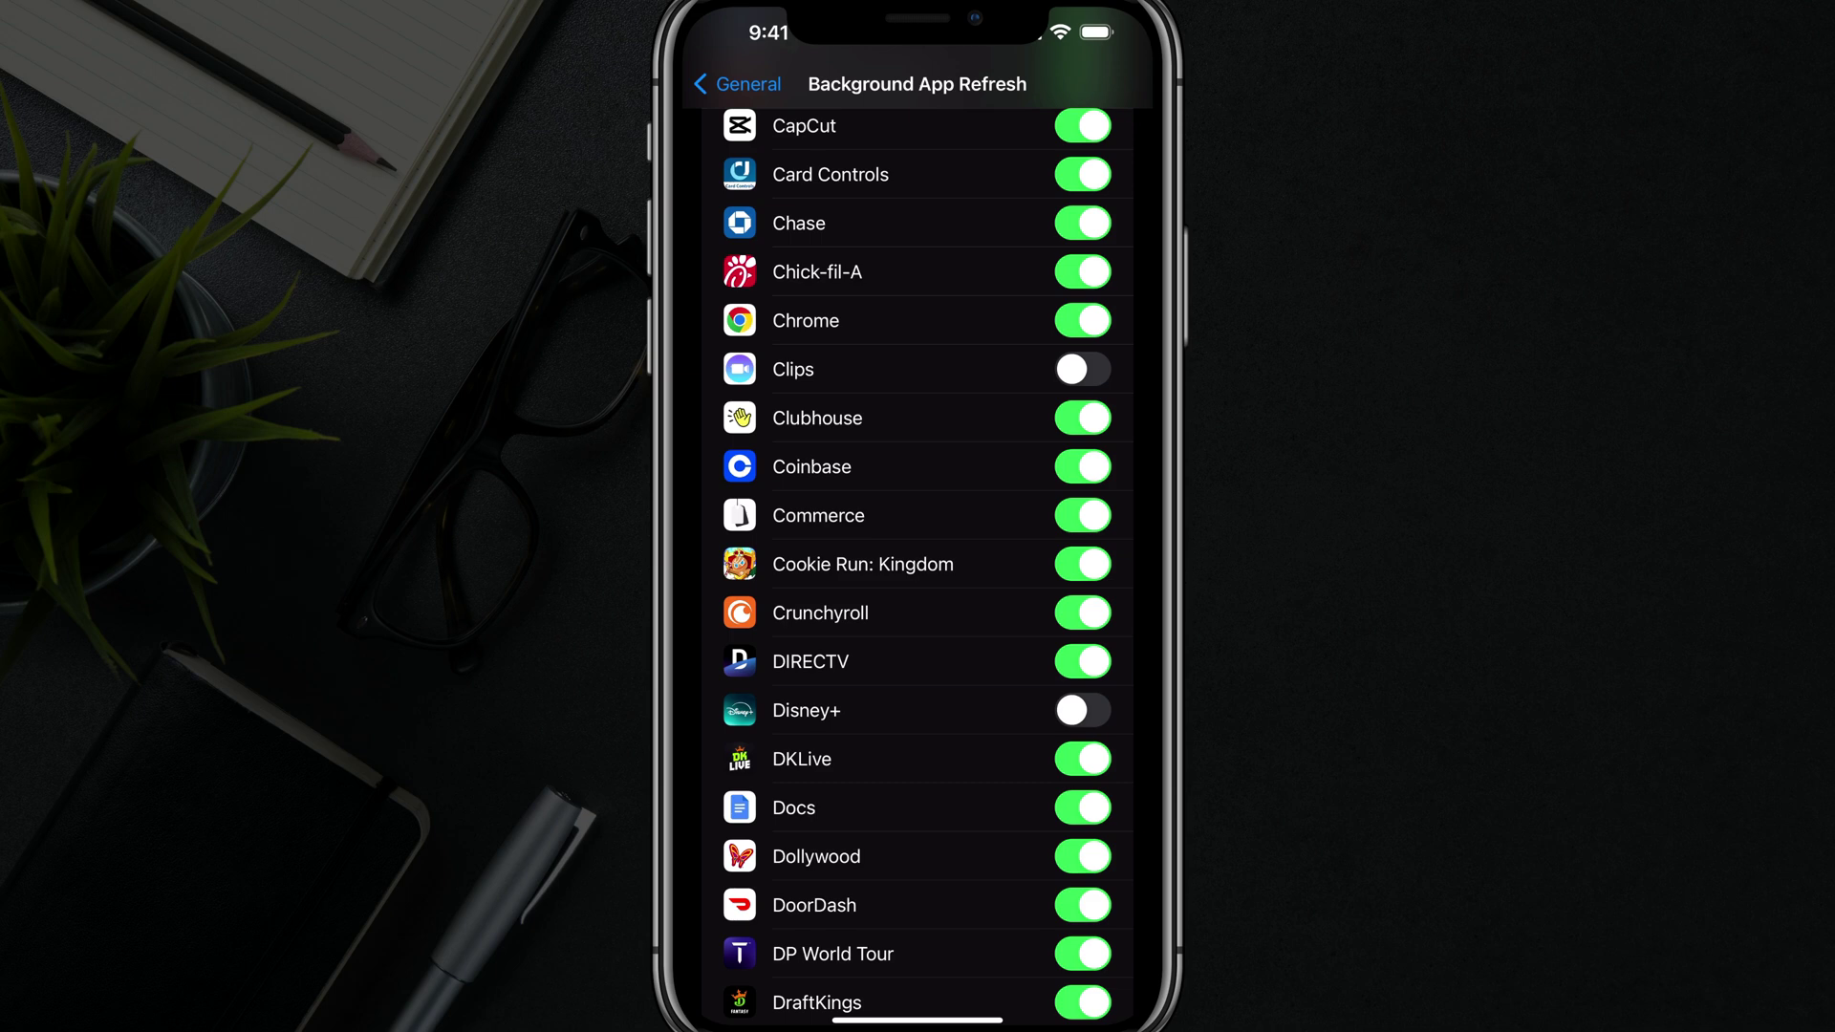
Return to the home screen, relaunch Settings and go to the General page
drag(919, 1018, 919, 574)
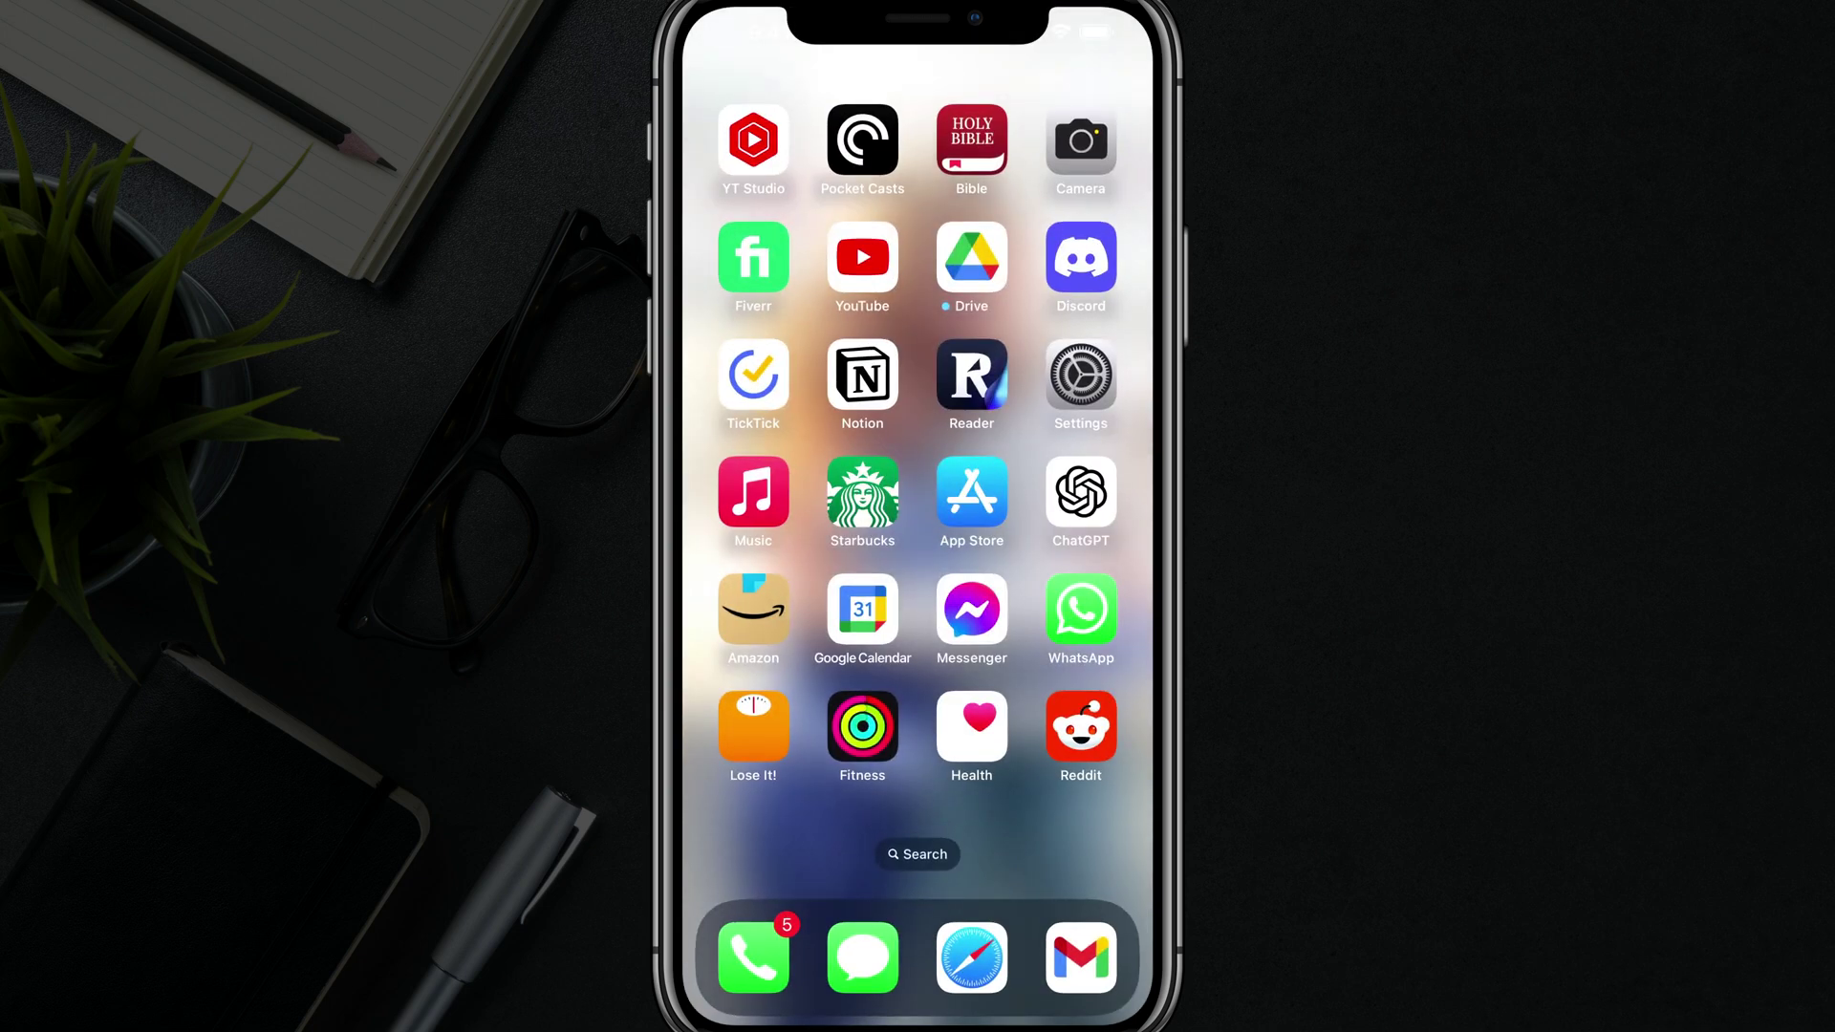
click(1082, 377)
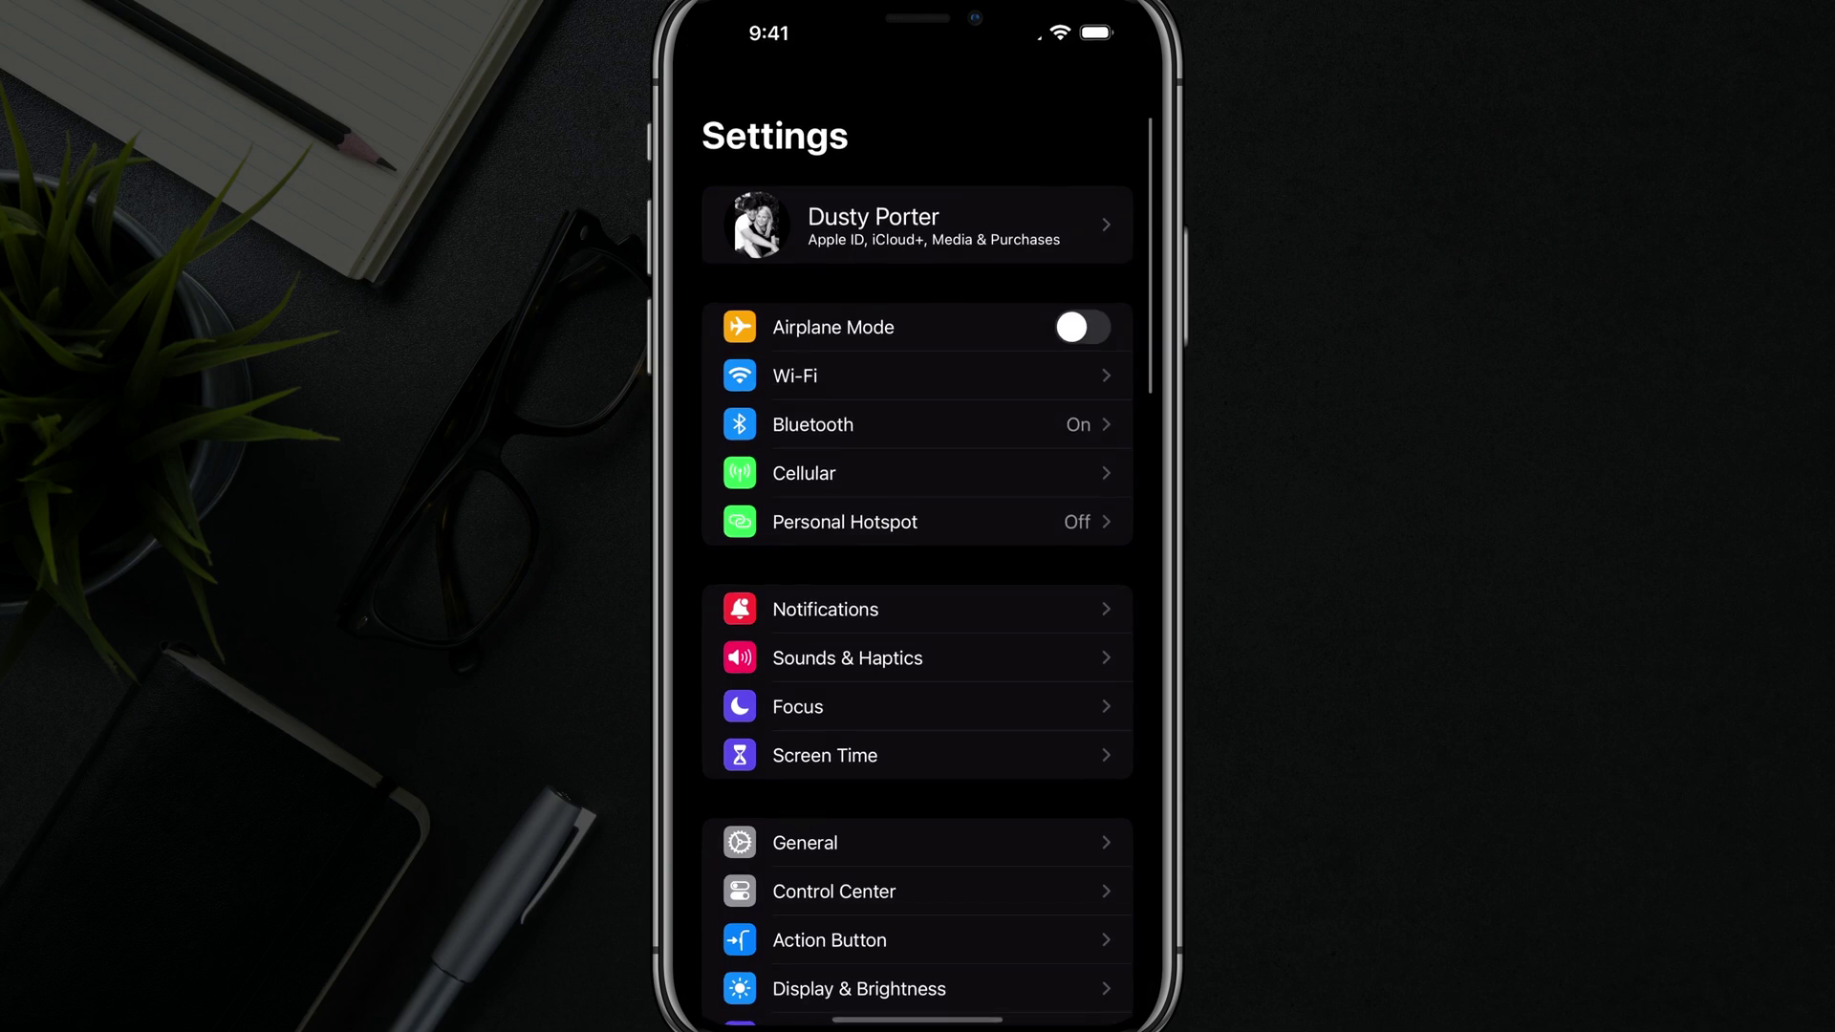
scroll(918, 603, down, 3)
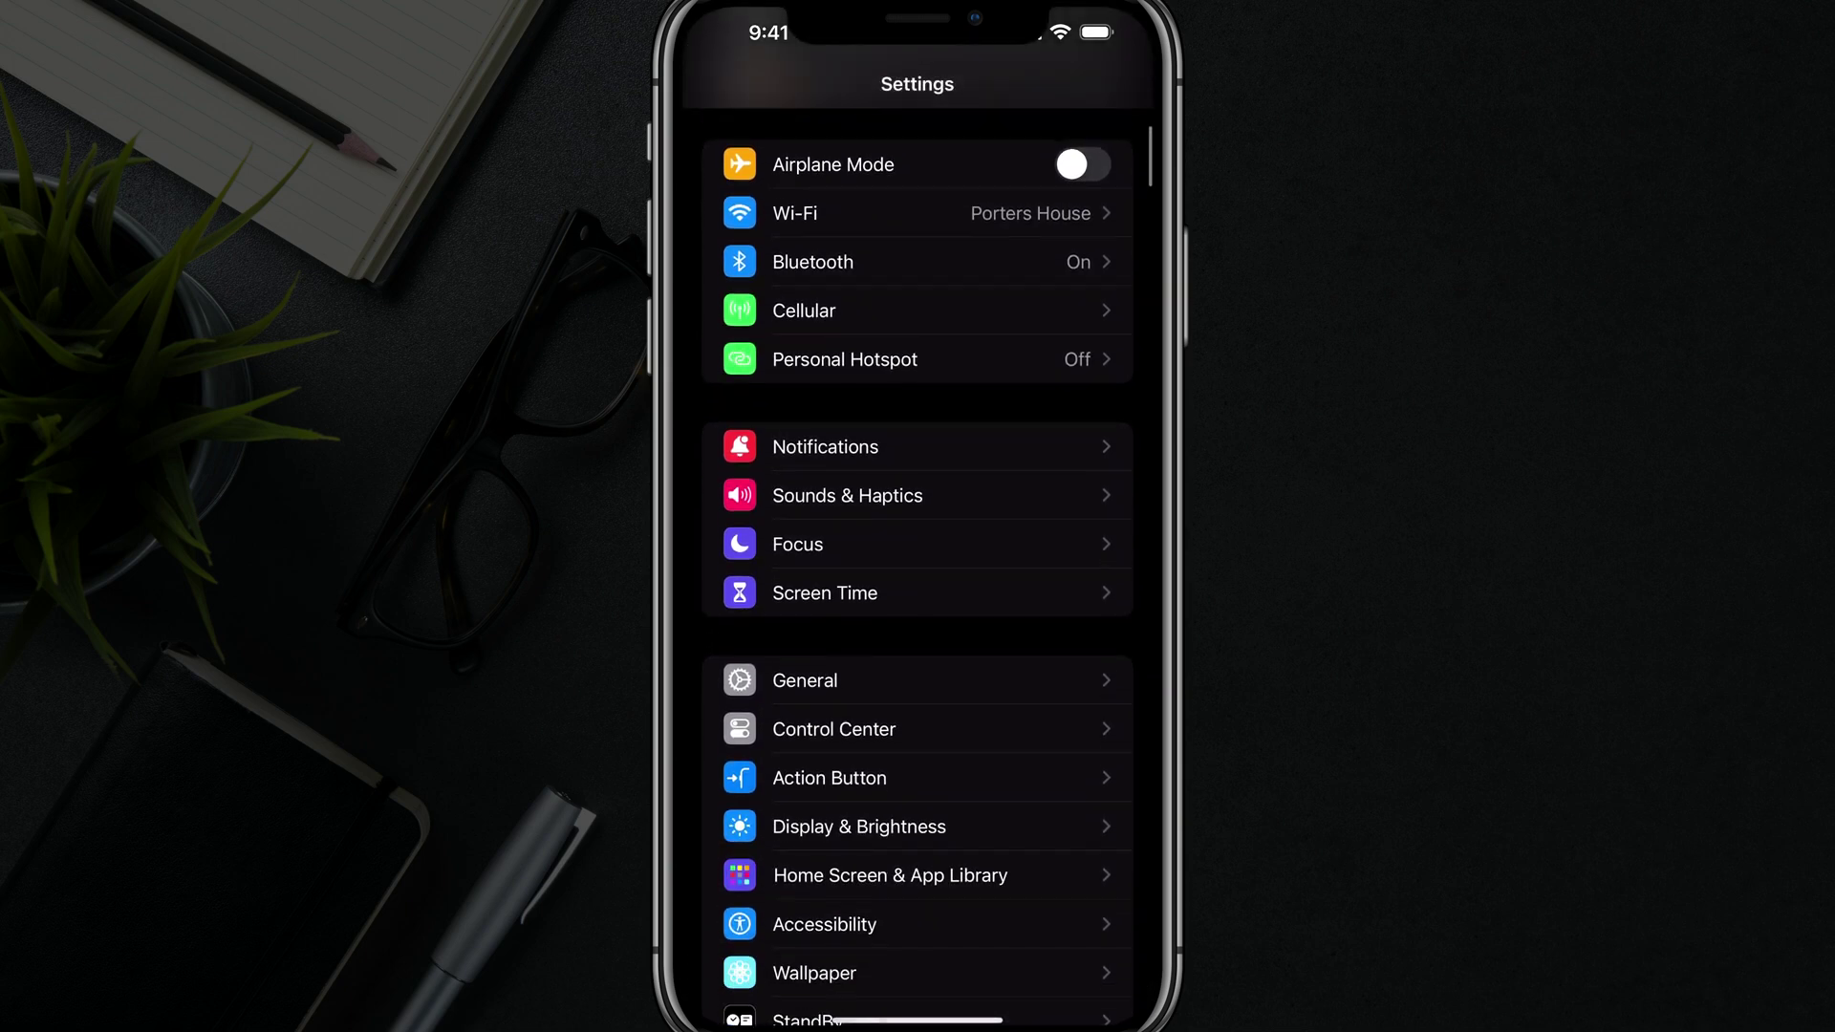
click(805, 681)
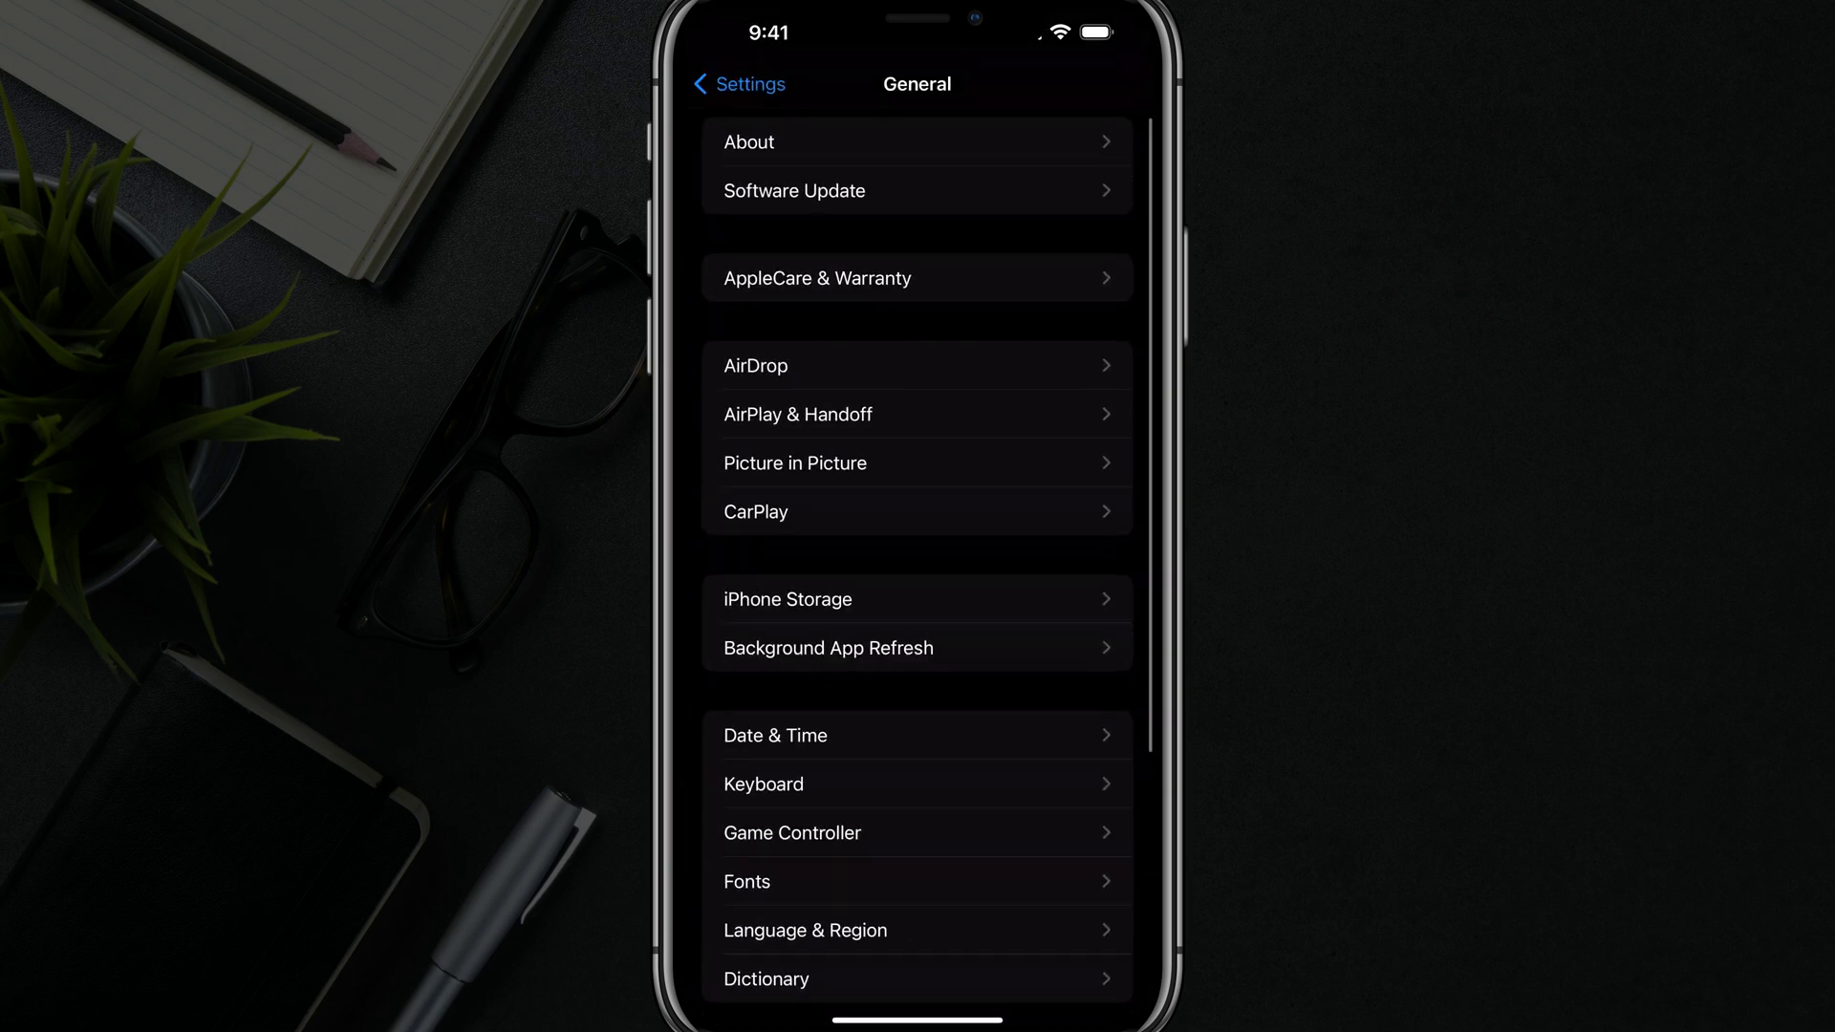
scroll(919, 574, down, 5)
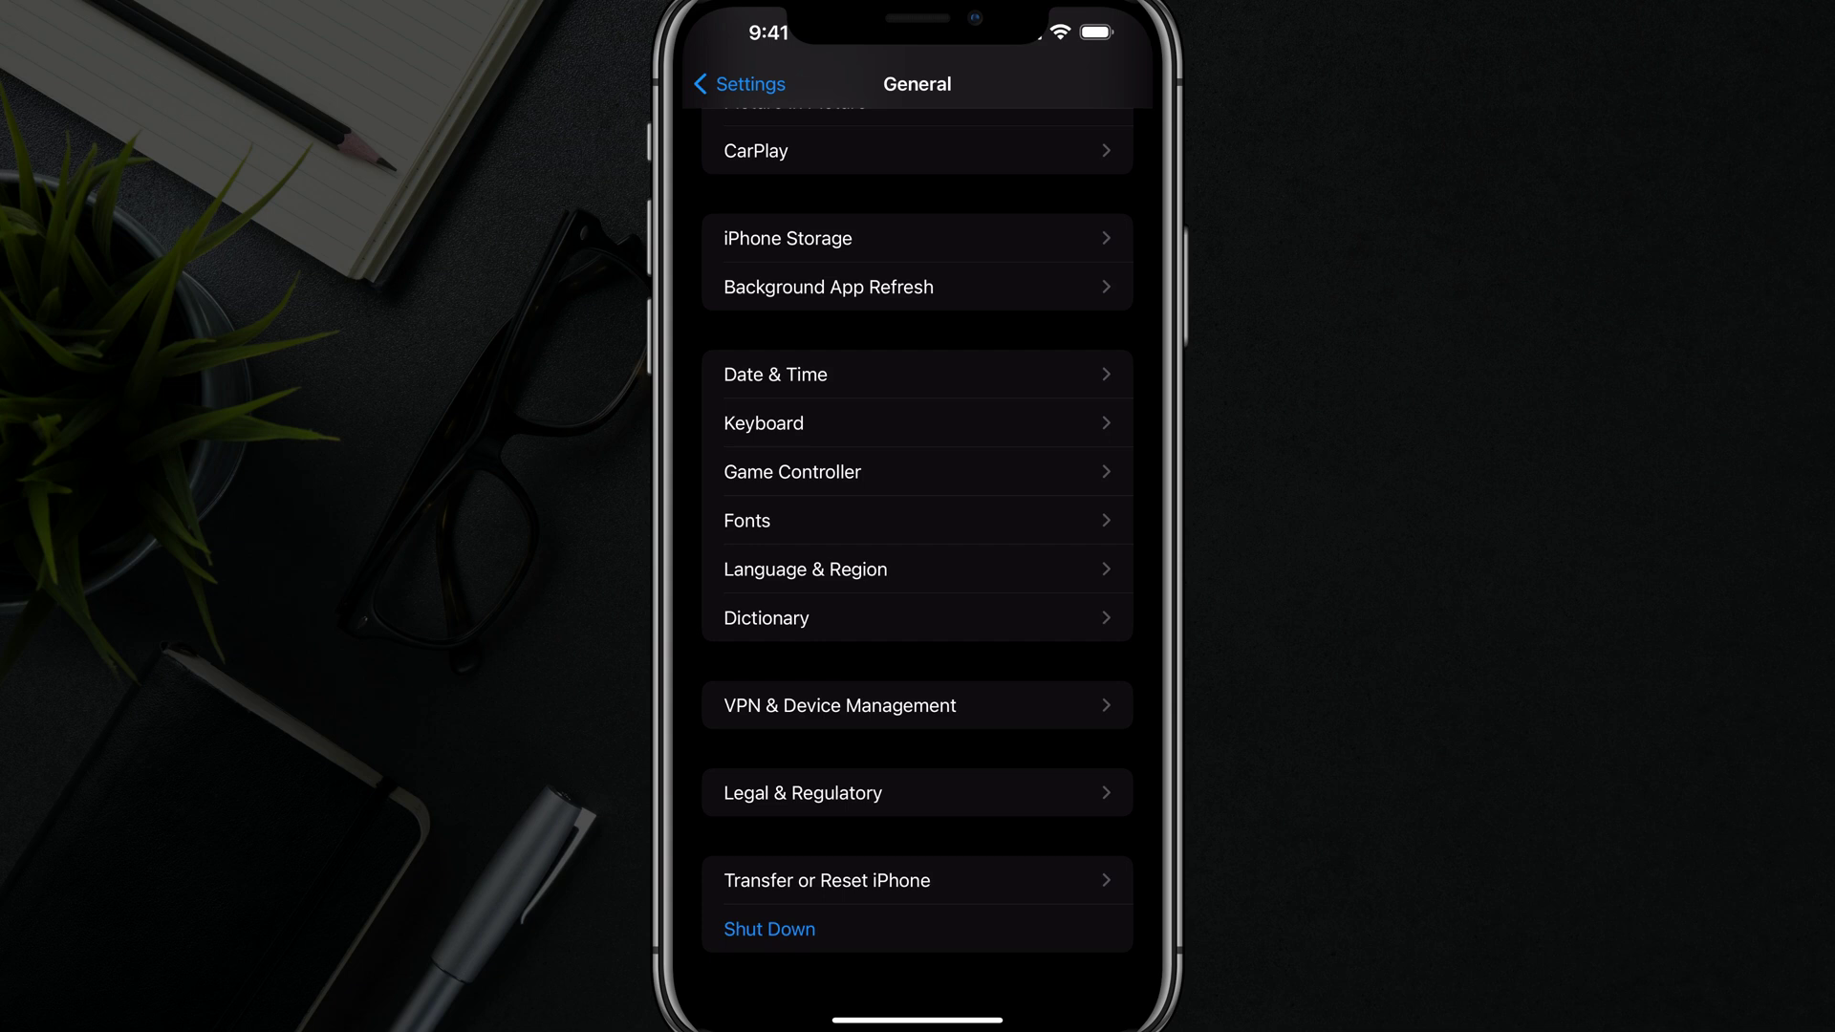
Go to Transfer or Reset iPhone and bring up the Reset choices
click(826, 880)
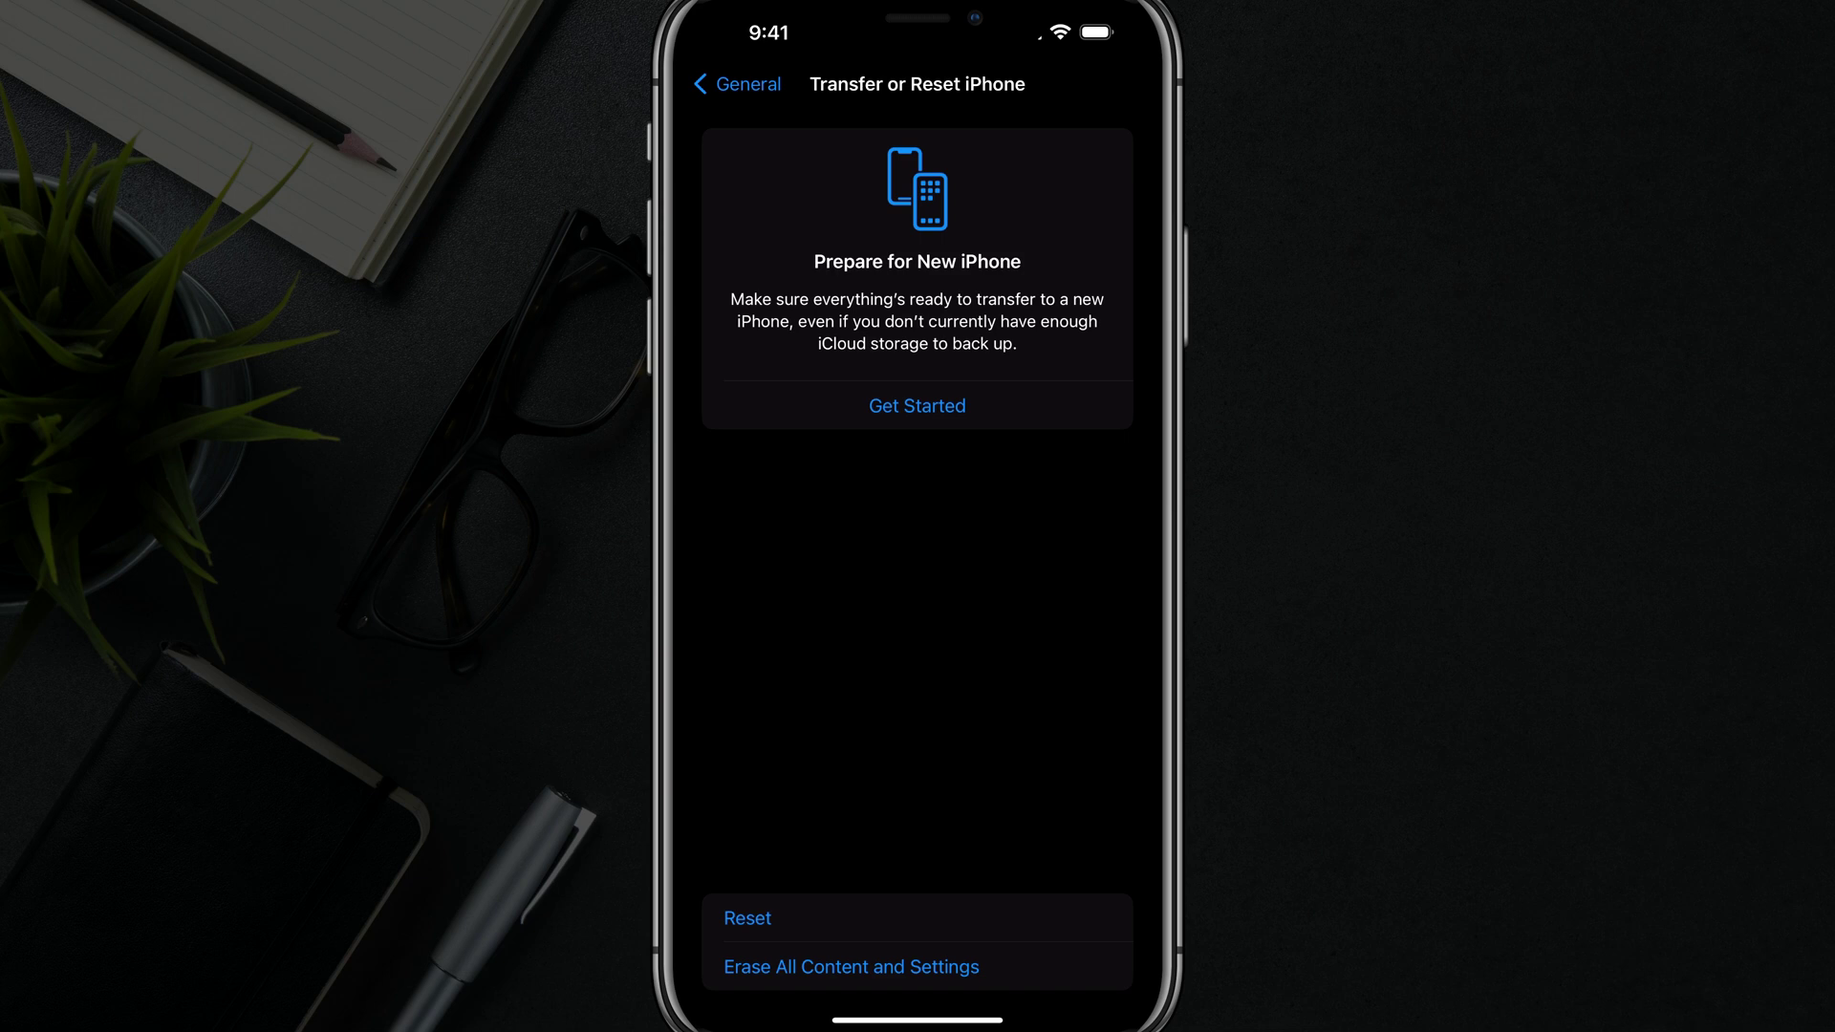
click(747, 918)
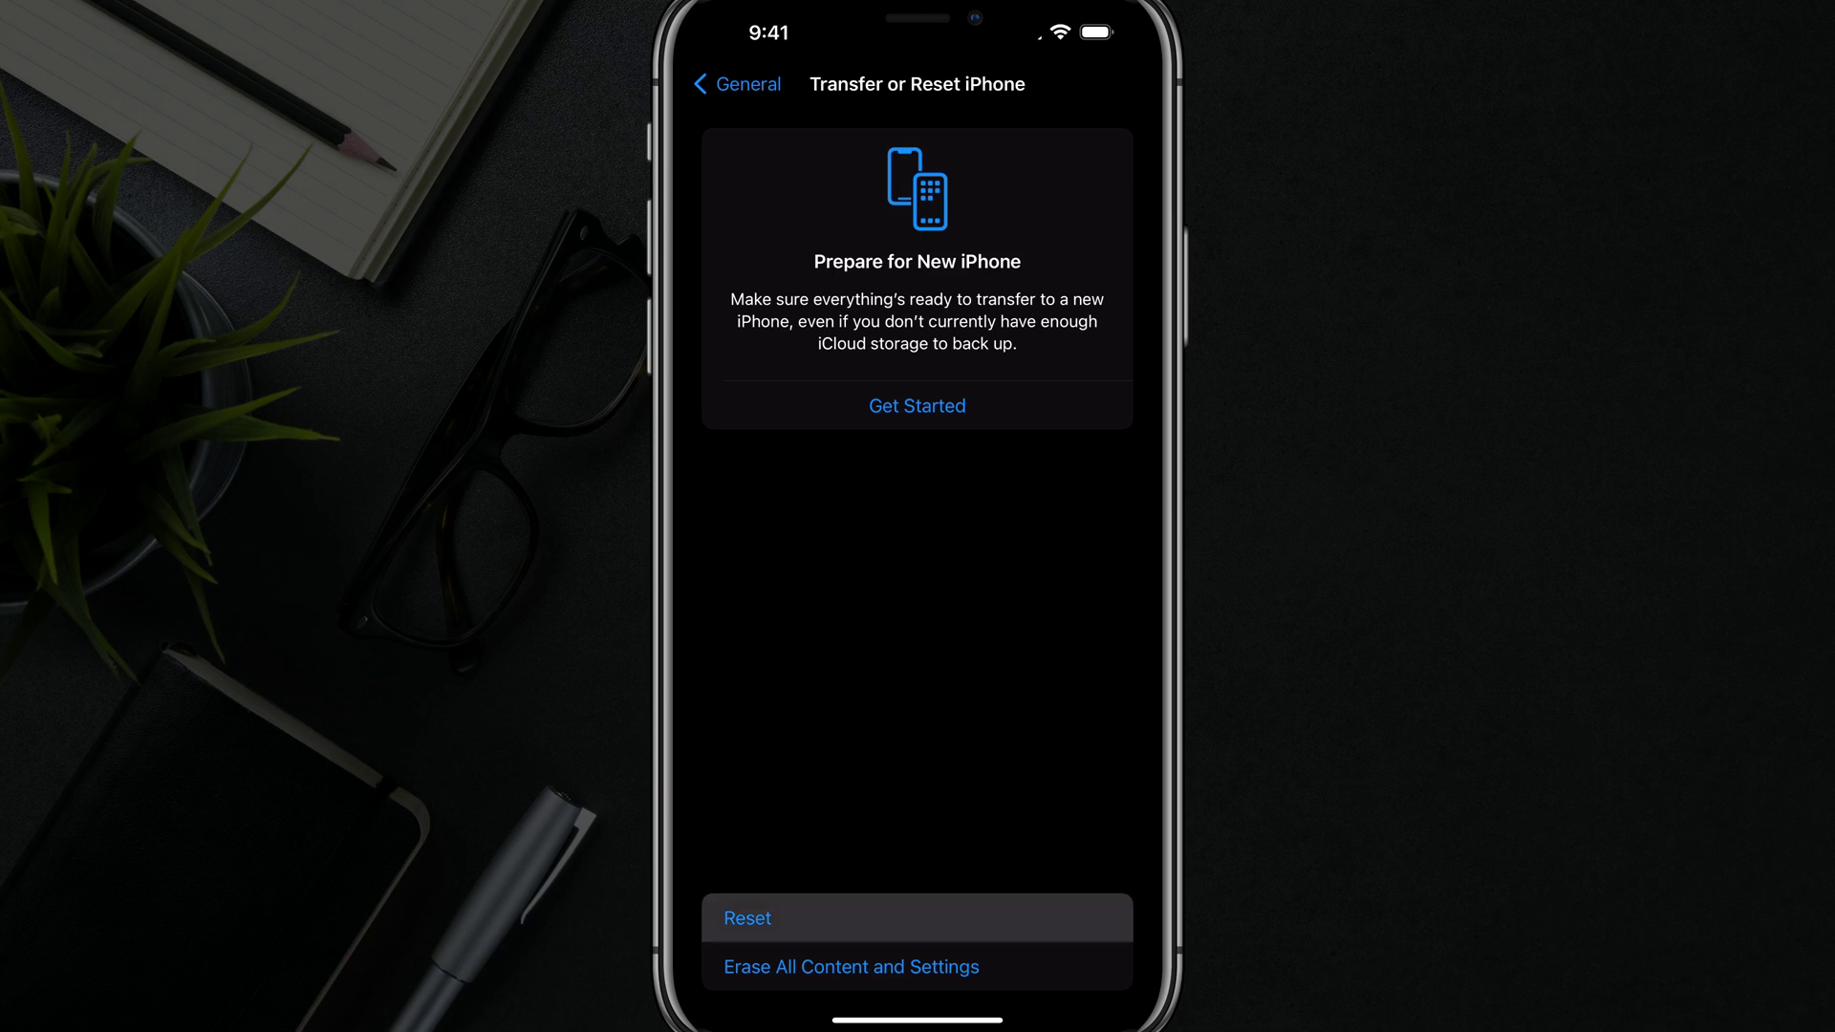